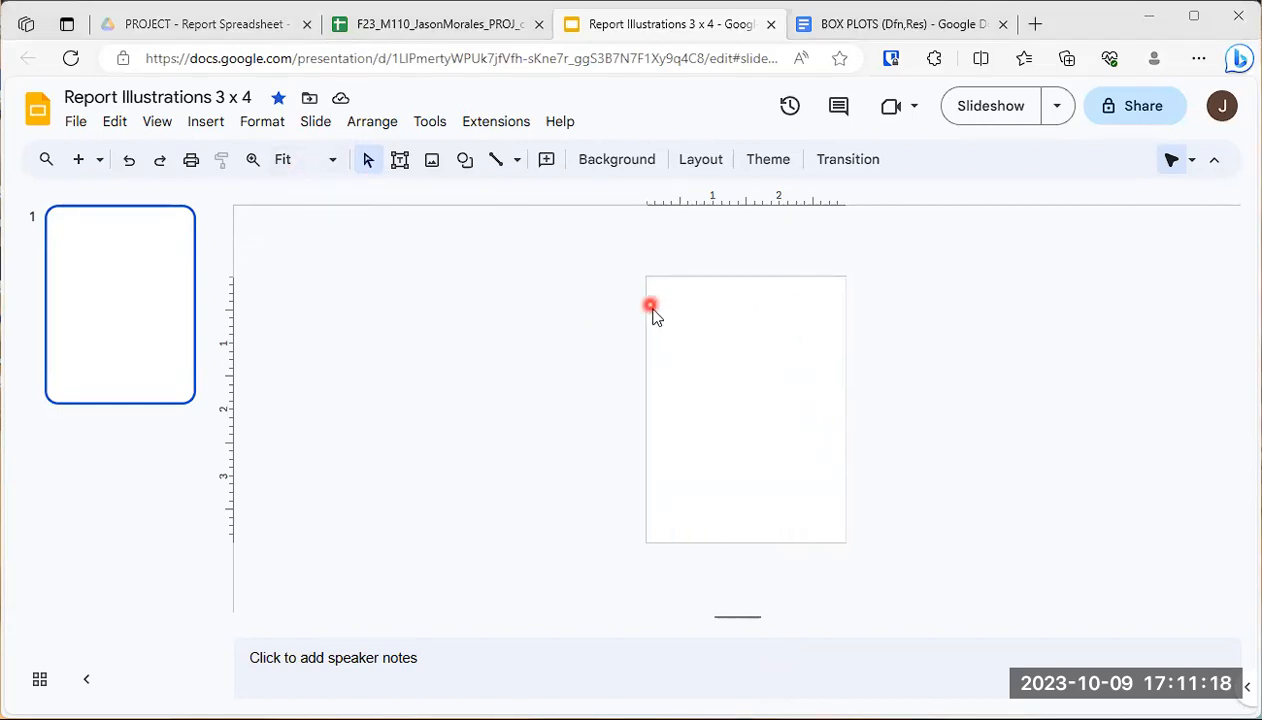
Draw a straight vertical line about 2.6 inches long near the slide's left edge, from about 0.4 to 3 inches down.
left_click(336, 163)
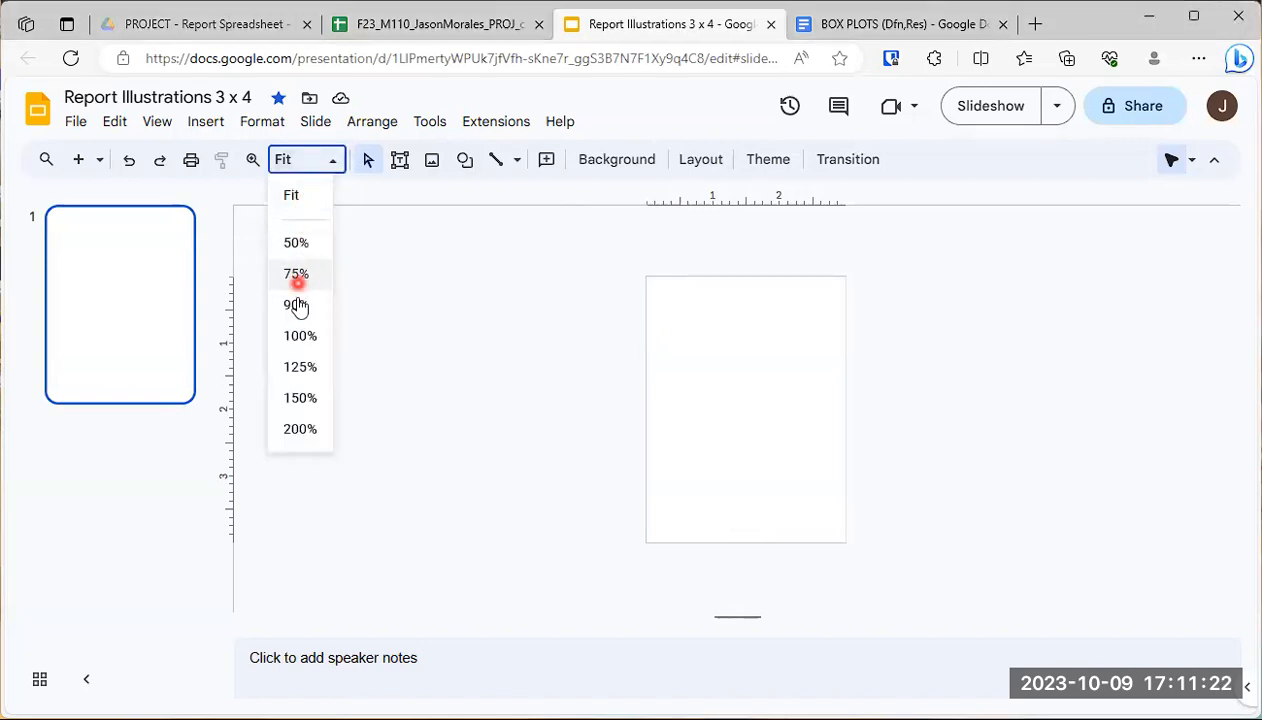
left_click(300, 335)
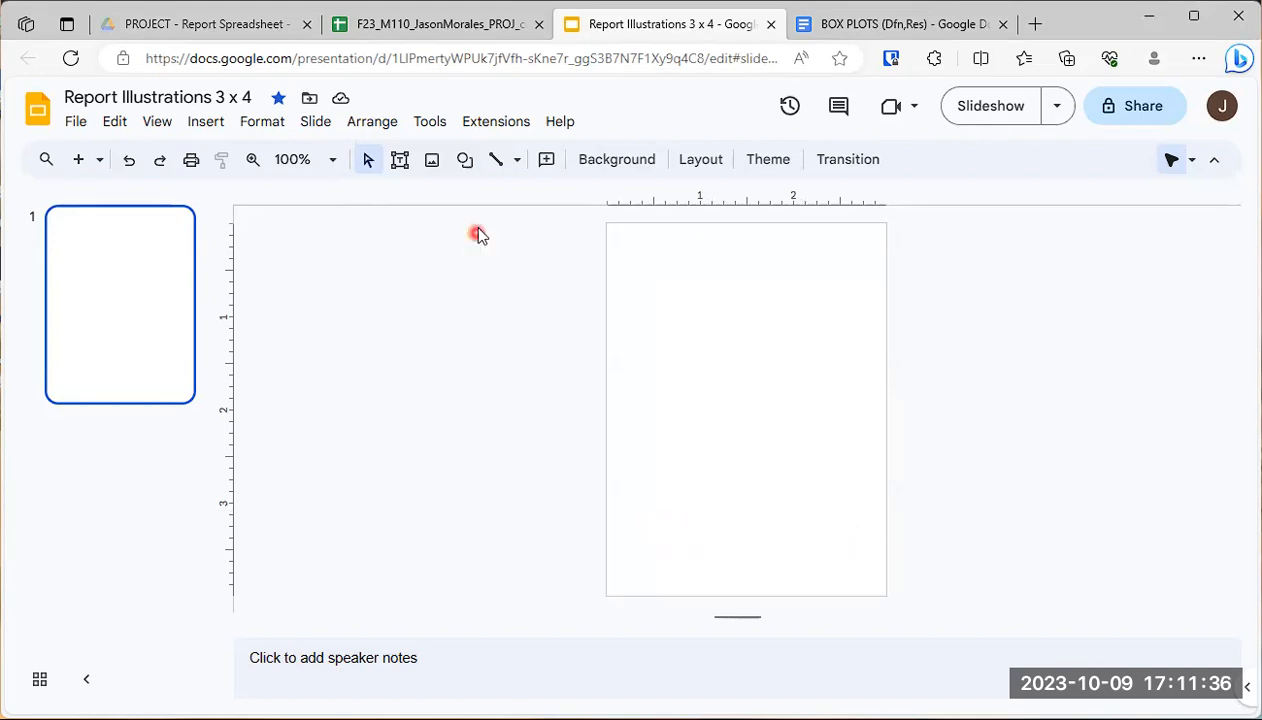
left_click(516, 160)
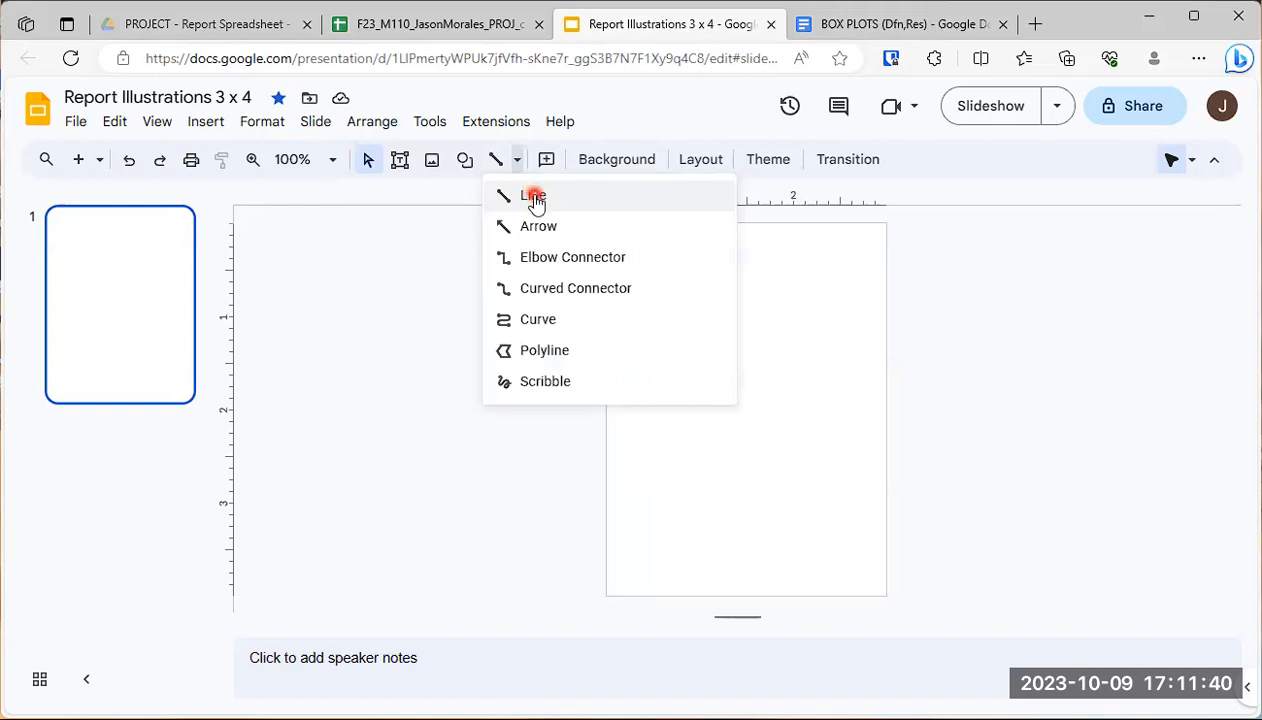
left_click(535, 198)
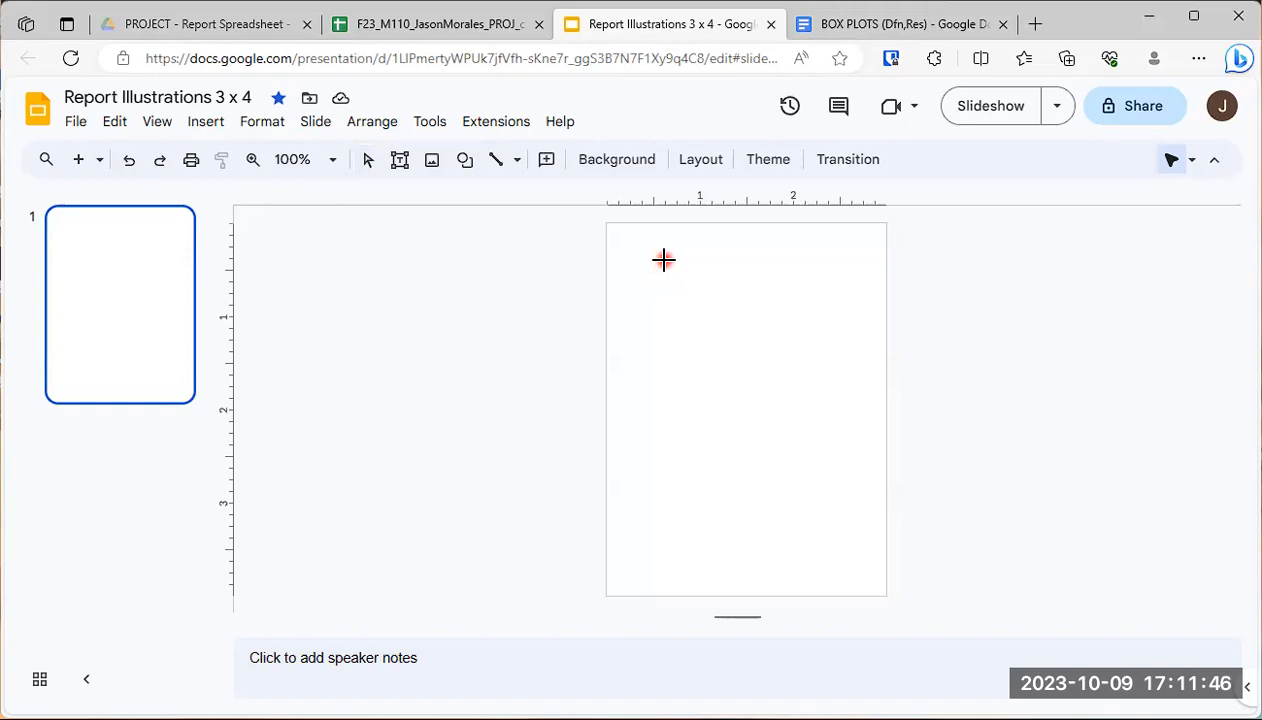
left_click_drag(664, 260, 713, 431)
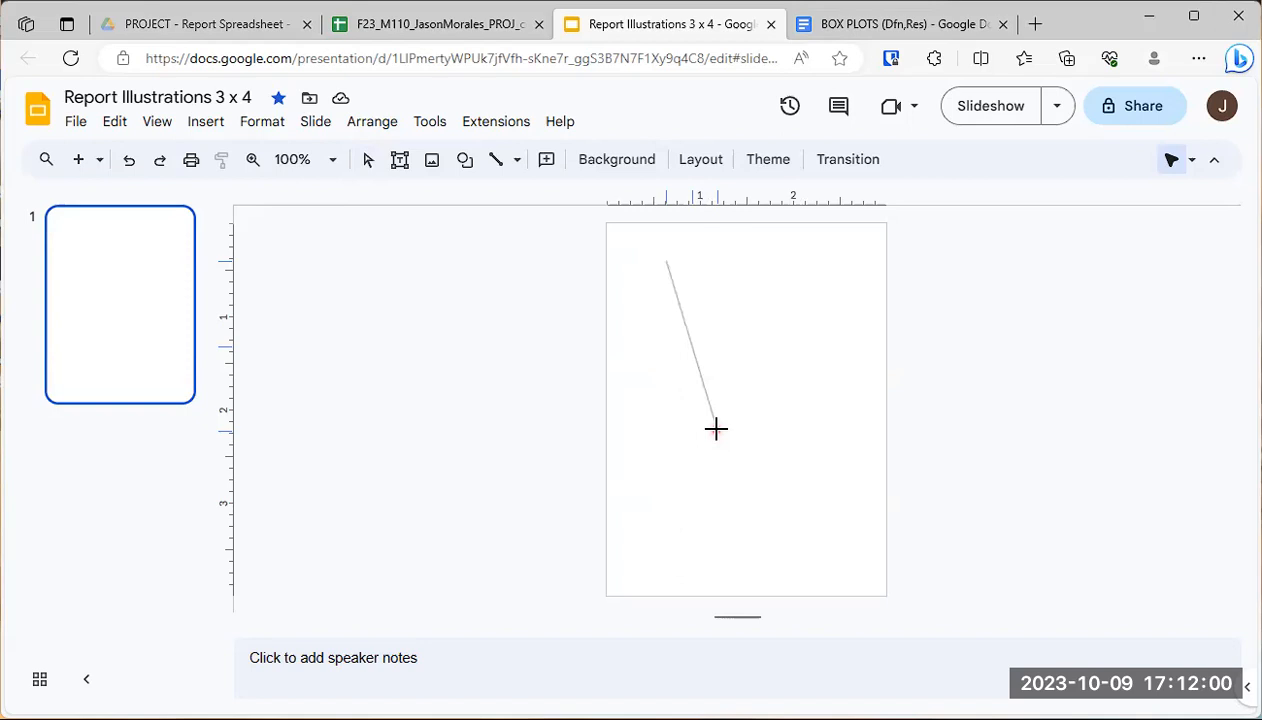
mouse_move(716, 429)
left_mouse_down()
mouse_move(679, 442)
mouse_move(741, 431)
mouse_move(805, 368)
mouse_move(825, 326)
mouse_move(715, 422)
mouse_move(675, 436)
mouse_move(741, 419)
mouse_move(673, 430)
mouse_move(659, 388)
mouse_move(664, 500)
left_mouse_up()
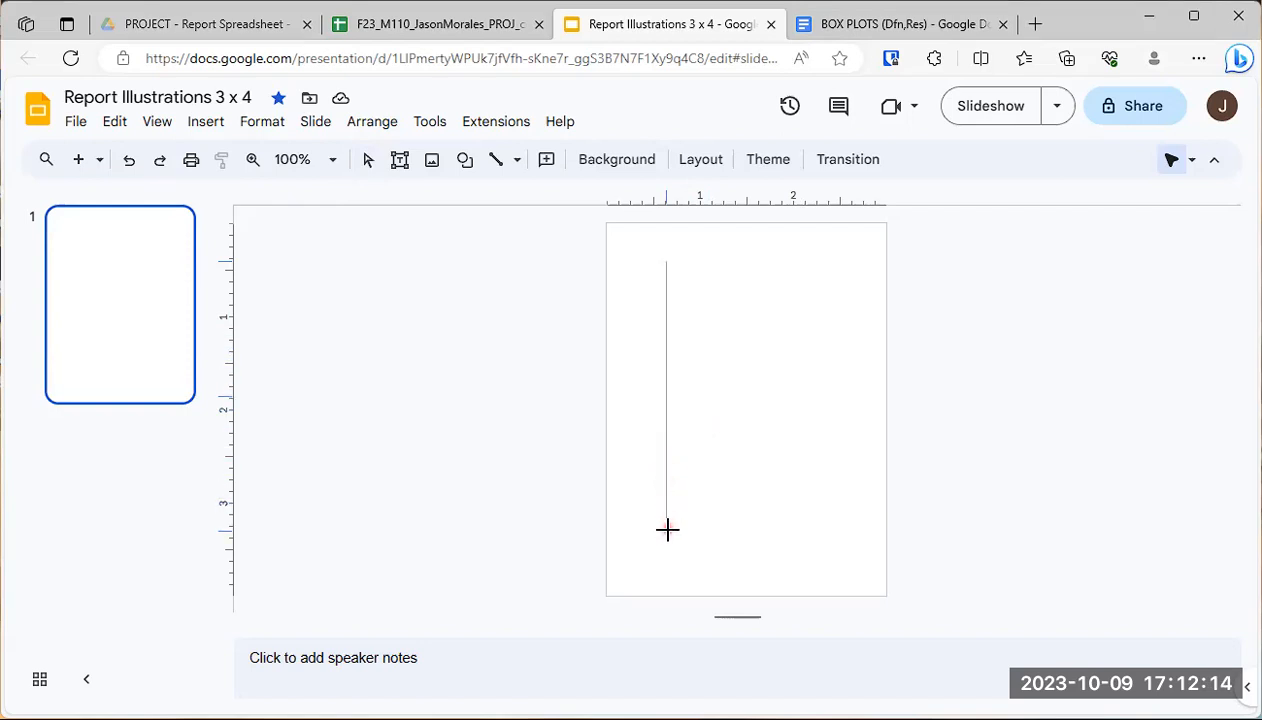
mouse_move(669, 521)
left_mouse_down()
mouse_move(665, 484)
mouse_move(665, 509)
mouse_move(665, 497)
left_mouse_up()
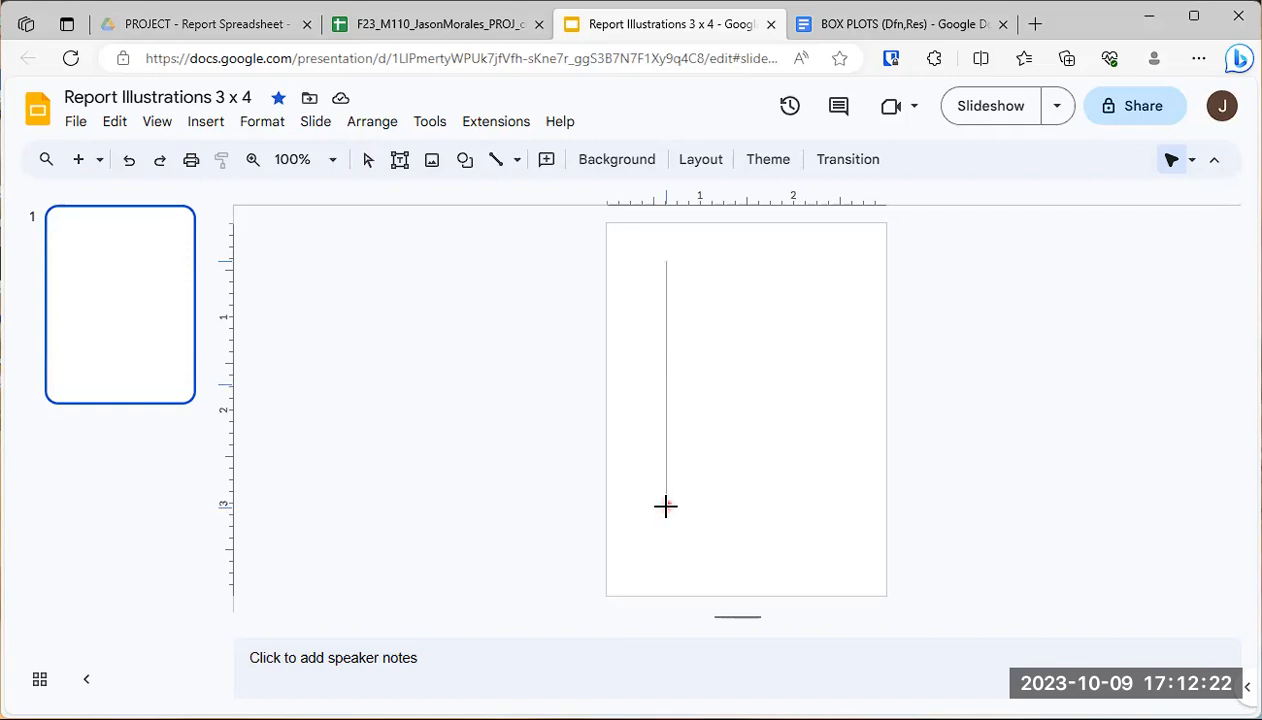
left_click_drag(665, 506, 666, 507)
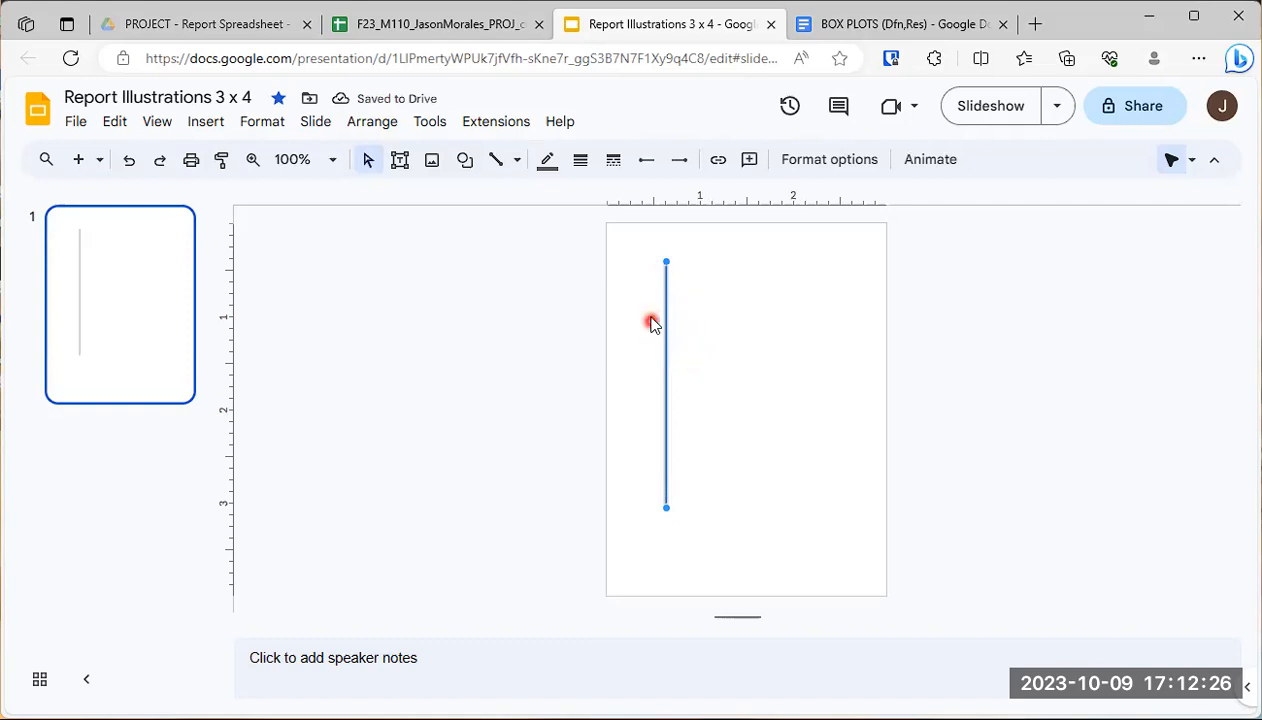
Format the vertical line with a 3px weight and black color.
left_click(580, 163)
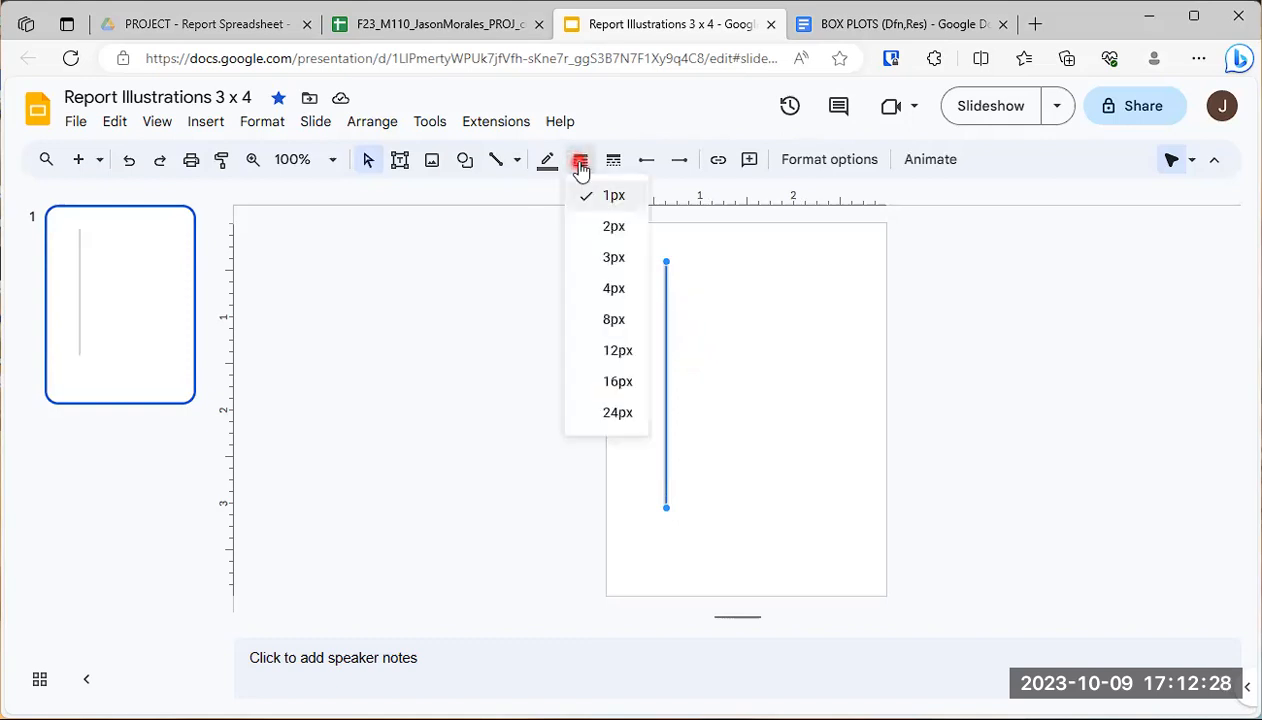
left_click(614, 262)
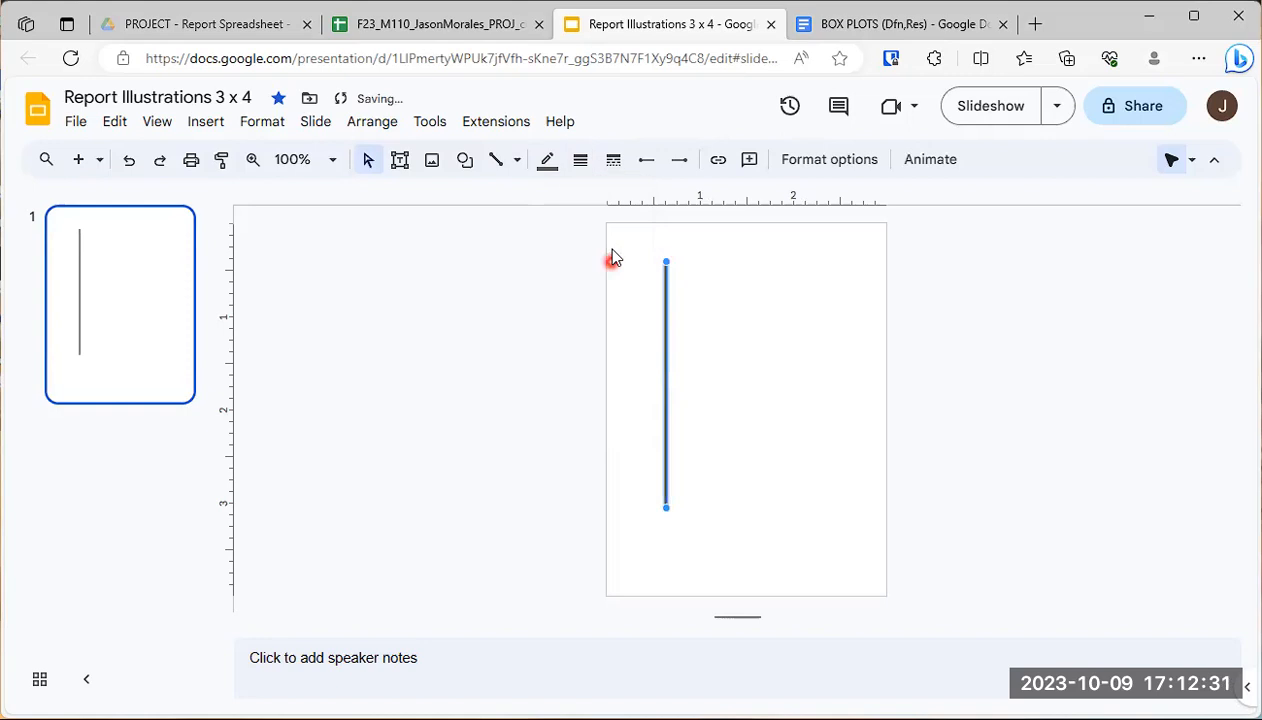
left_click(547, 162)
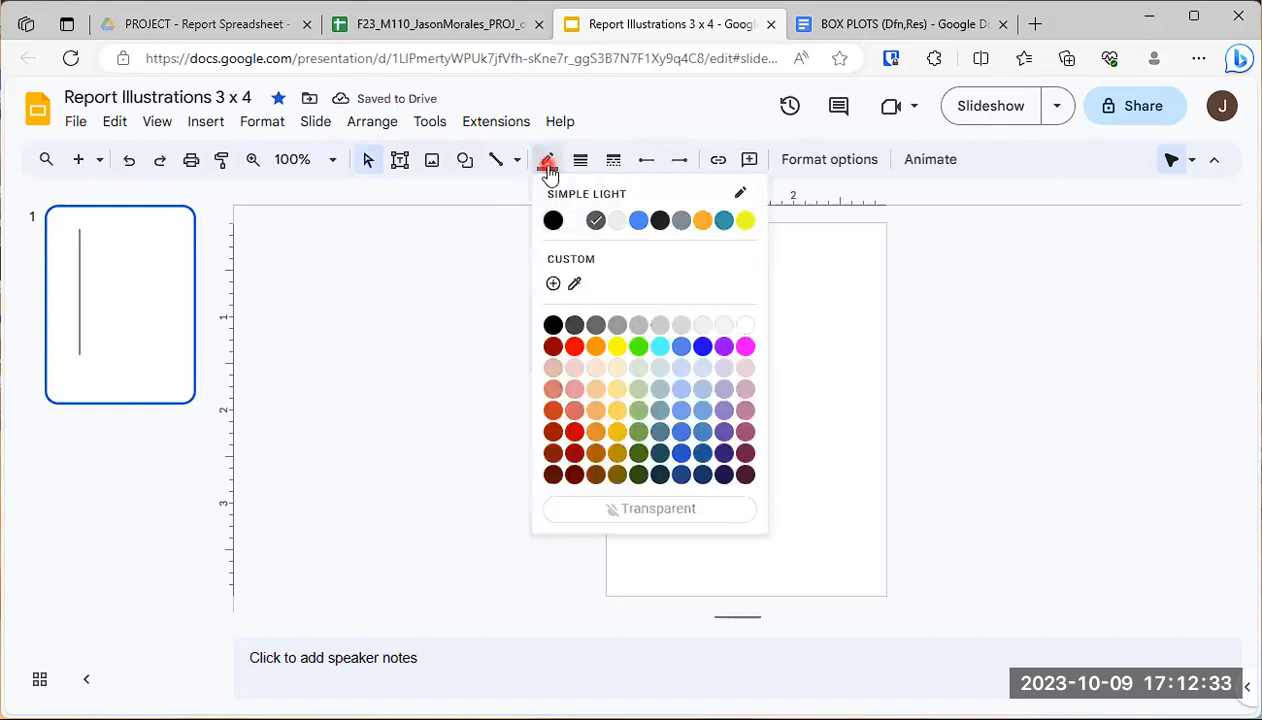
left_click(553, 222)
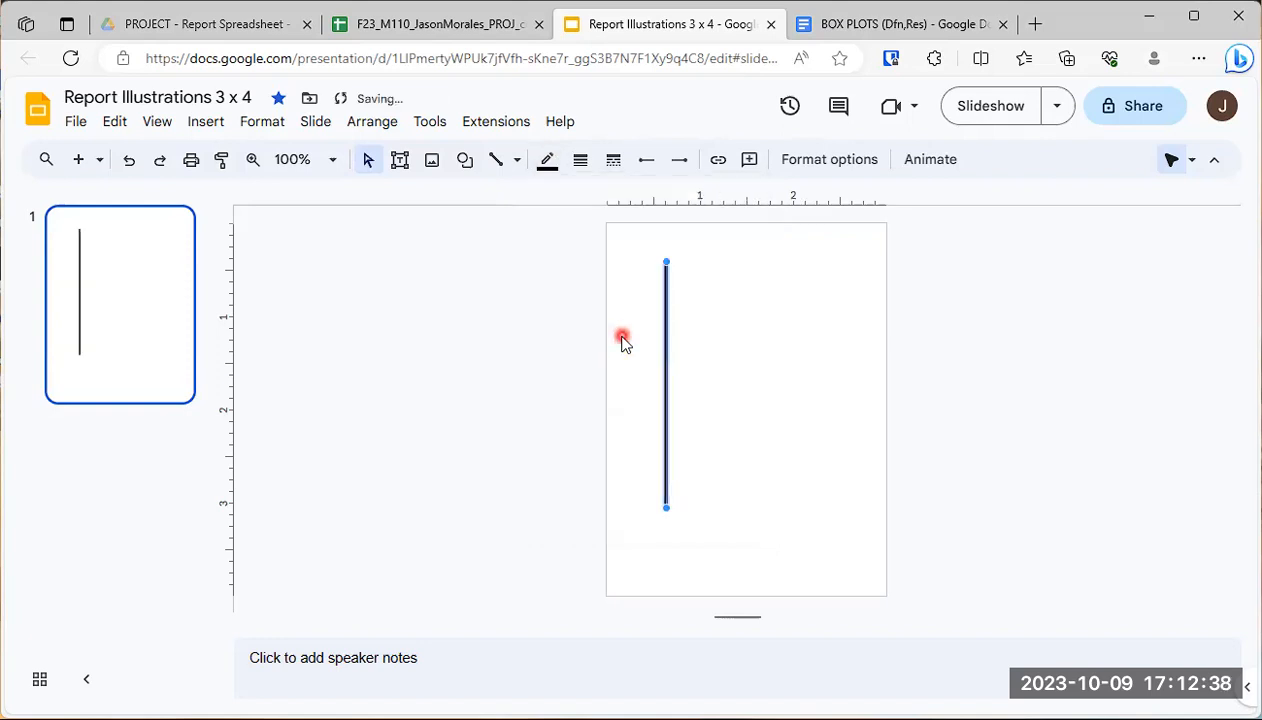
left_click(778, 298)
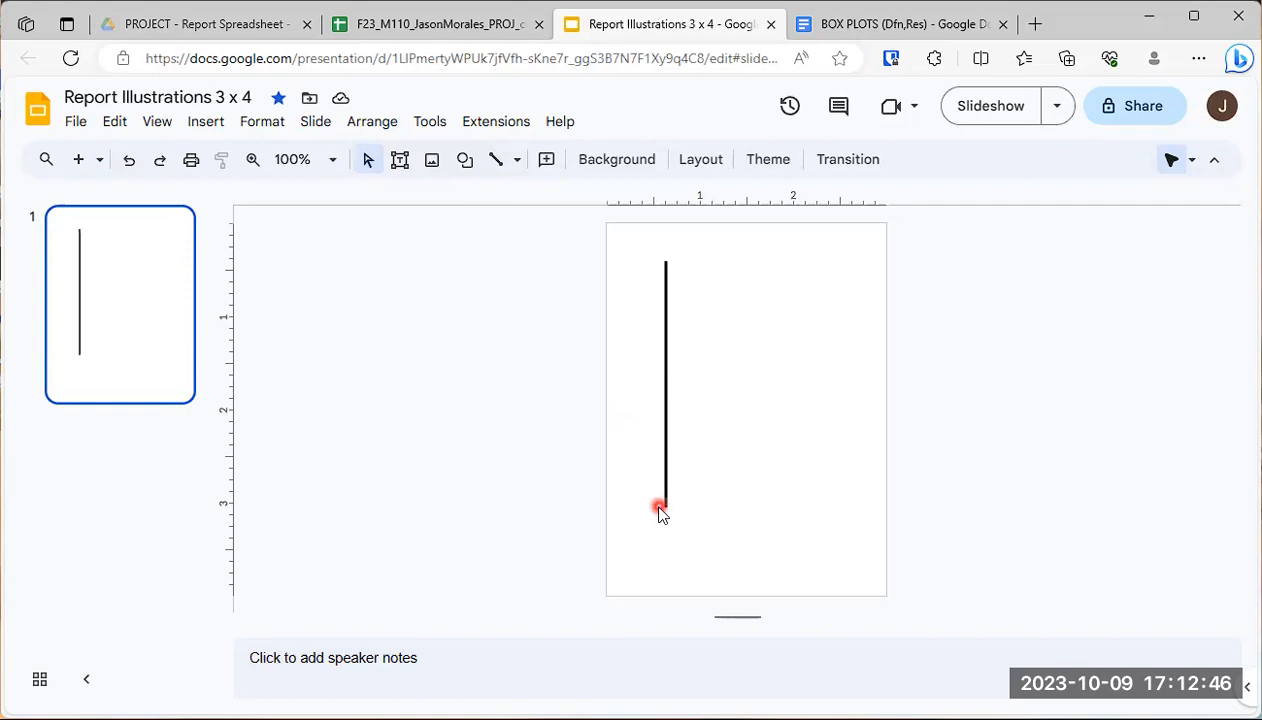
Draw a straight horizontal line about 2.1 inches long, running right from the bottom end of the vertical line.
left_click(517, 159)
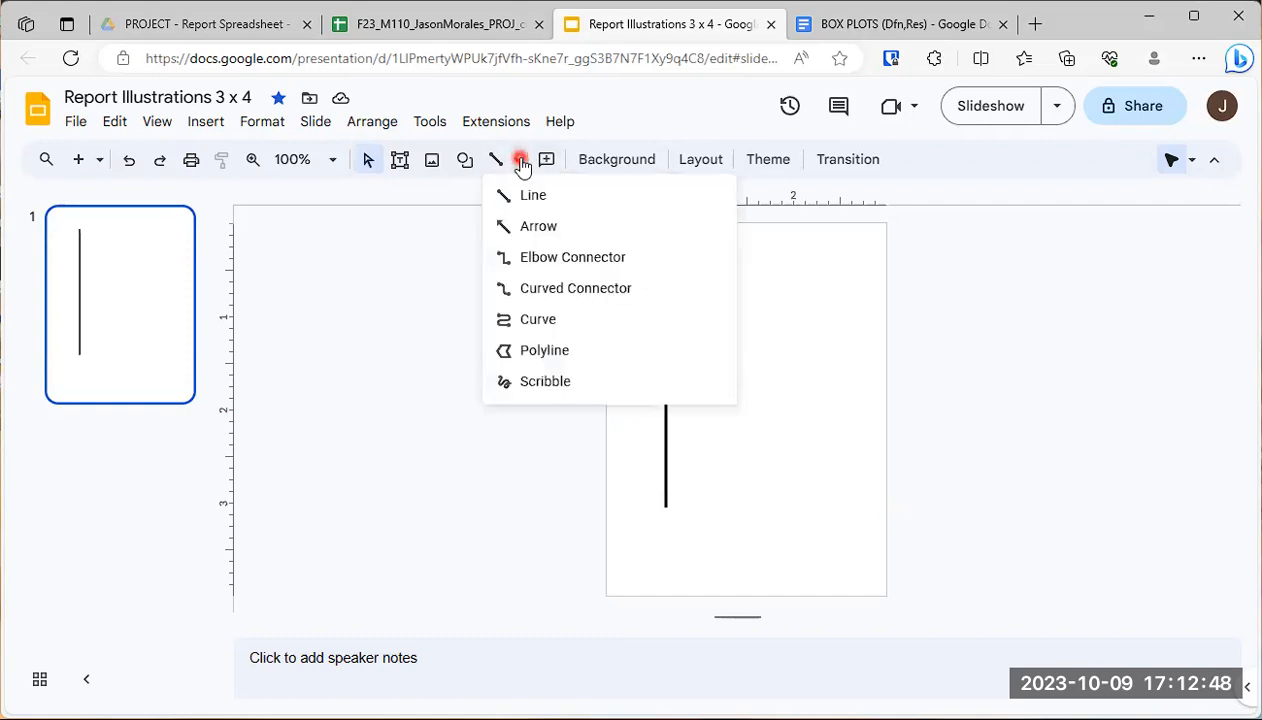
left_click(529, 197)
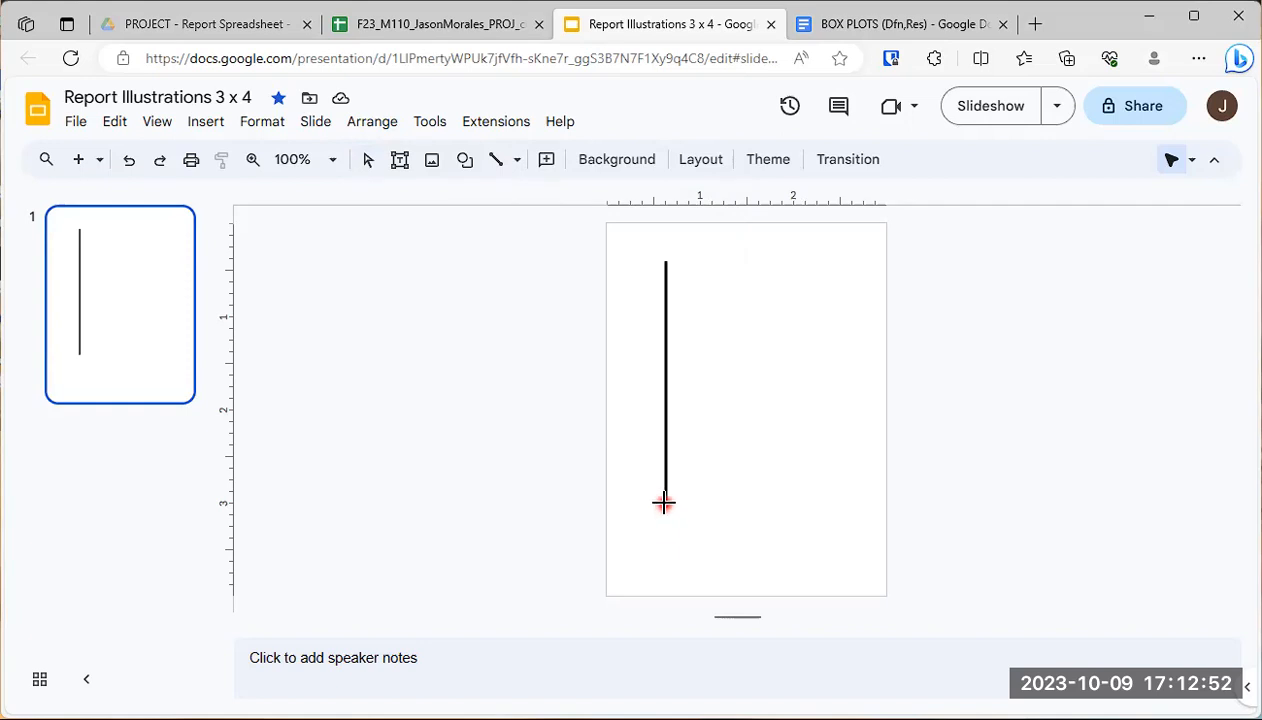
left_click_drag(726, 502, 843, 500)
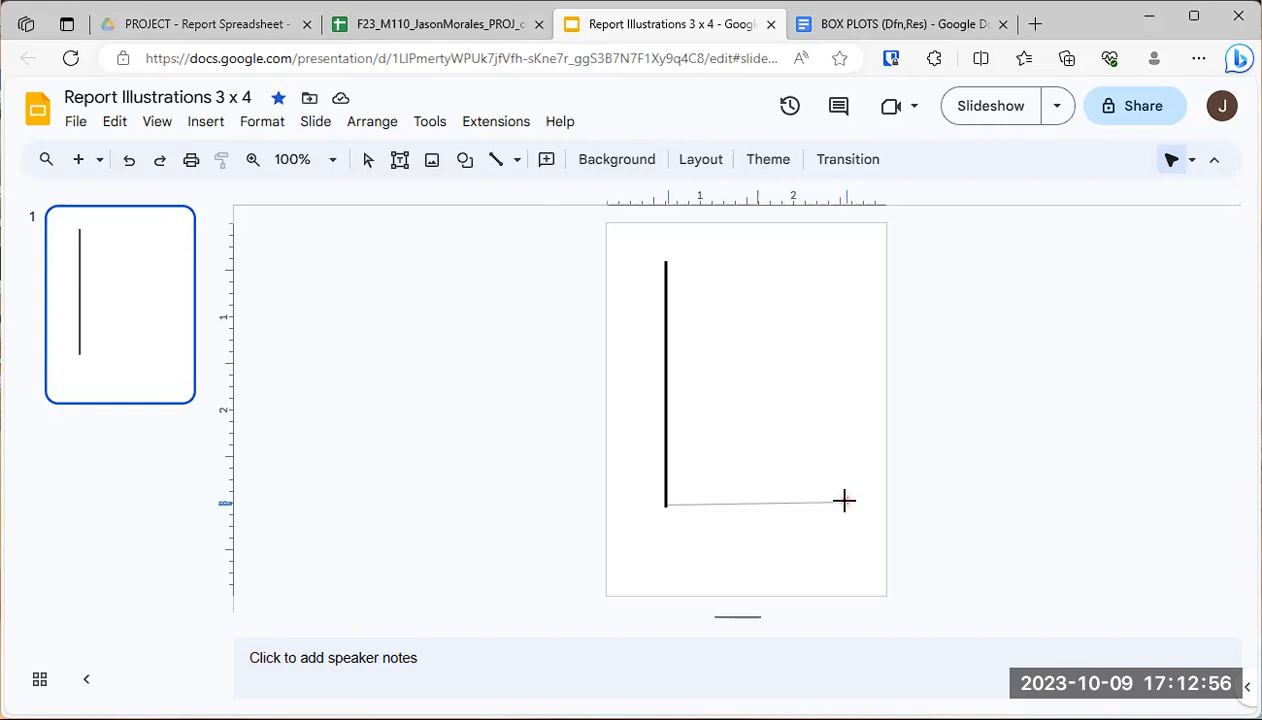
mouse_move(843, 494)
left_mouse_down()
mouse_move(839, 456)
mouse_move(860, 504)
left_mouse_up()
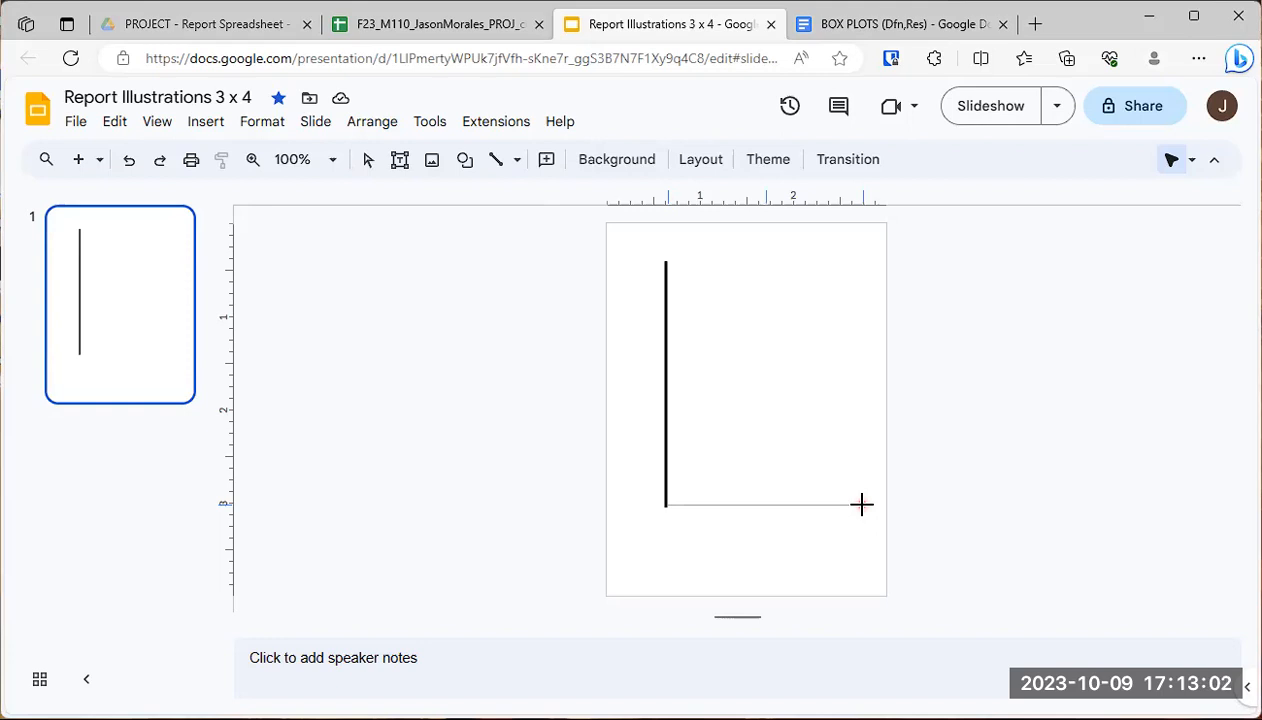
left_click_drag(862, 504, 863, 504)
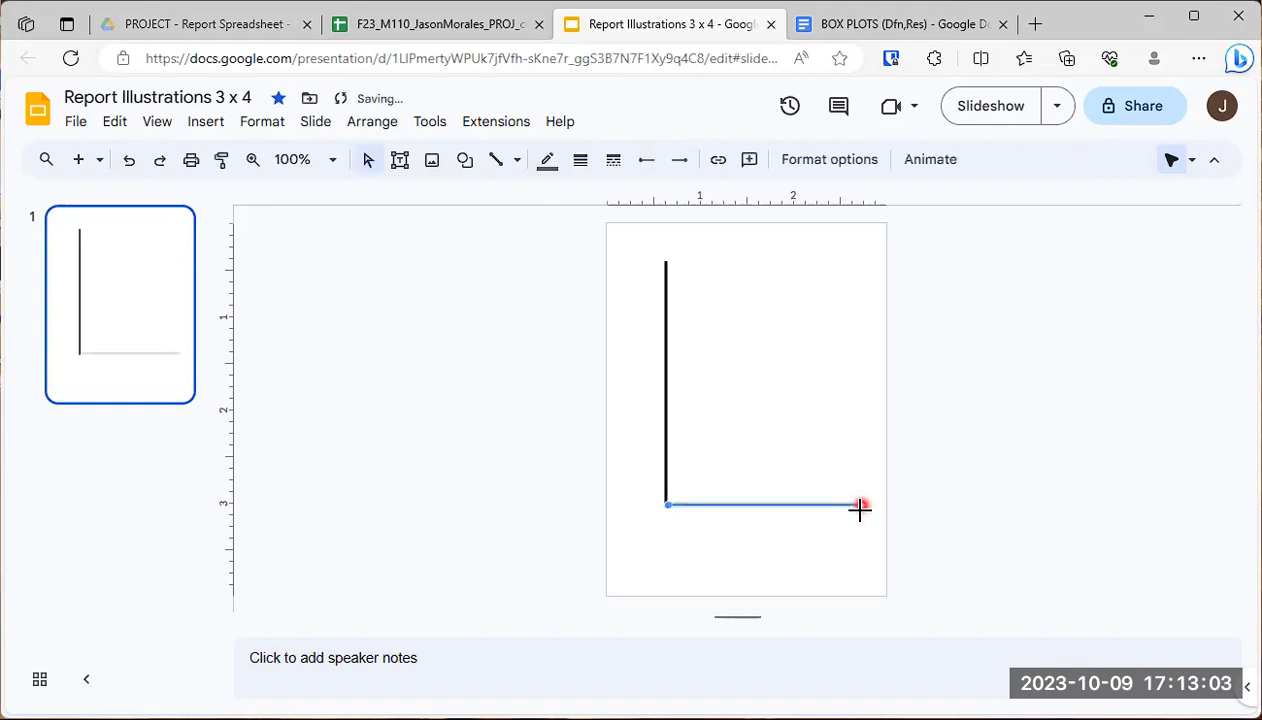
Format the horizontal line with a 3px weight and black color.
left_click(580, 161)
left_click(611, 258)
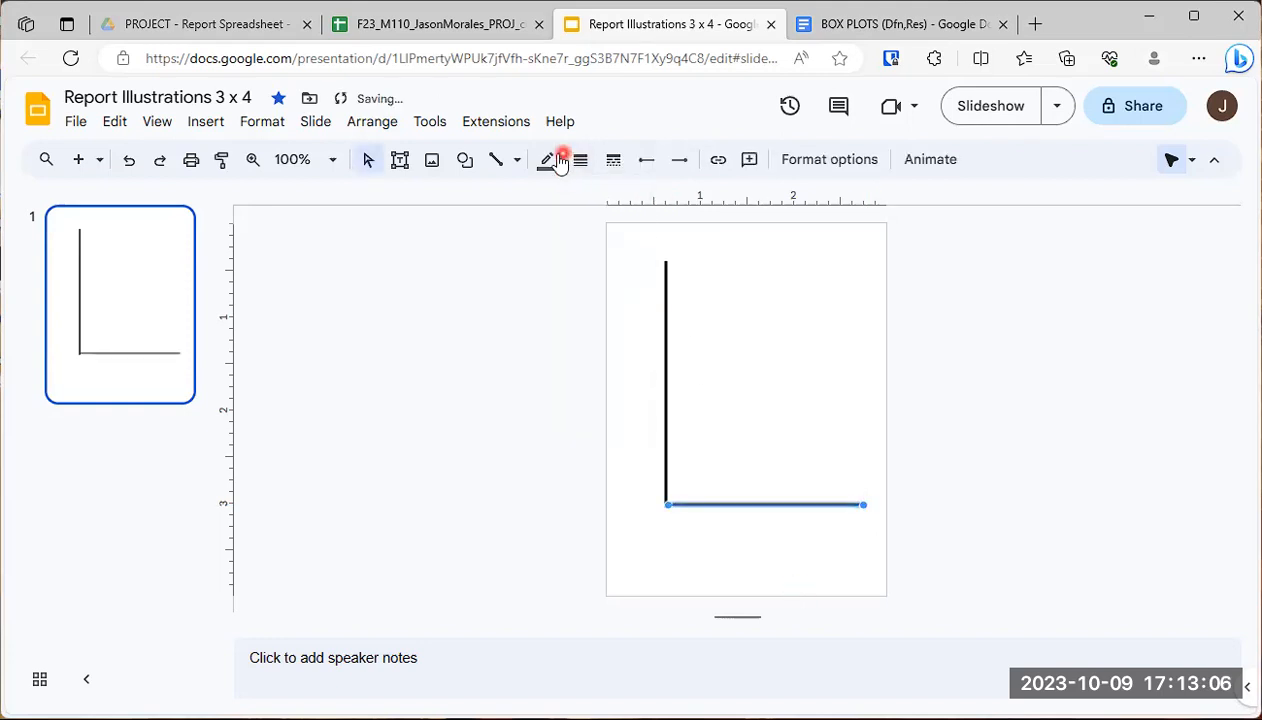
left_click(547, 161)
left_click(554, 221)
left_click(720, 545)
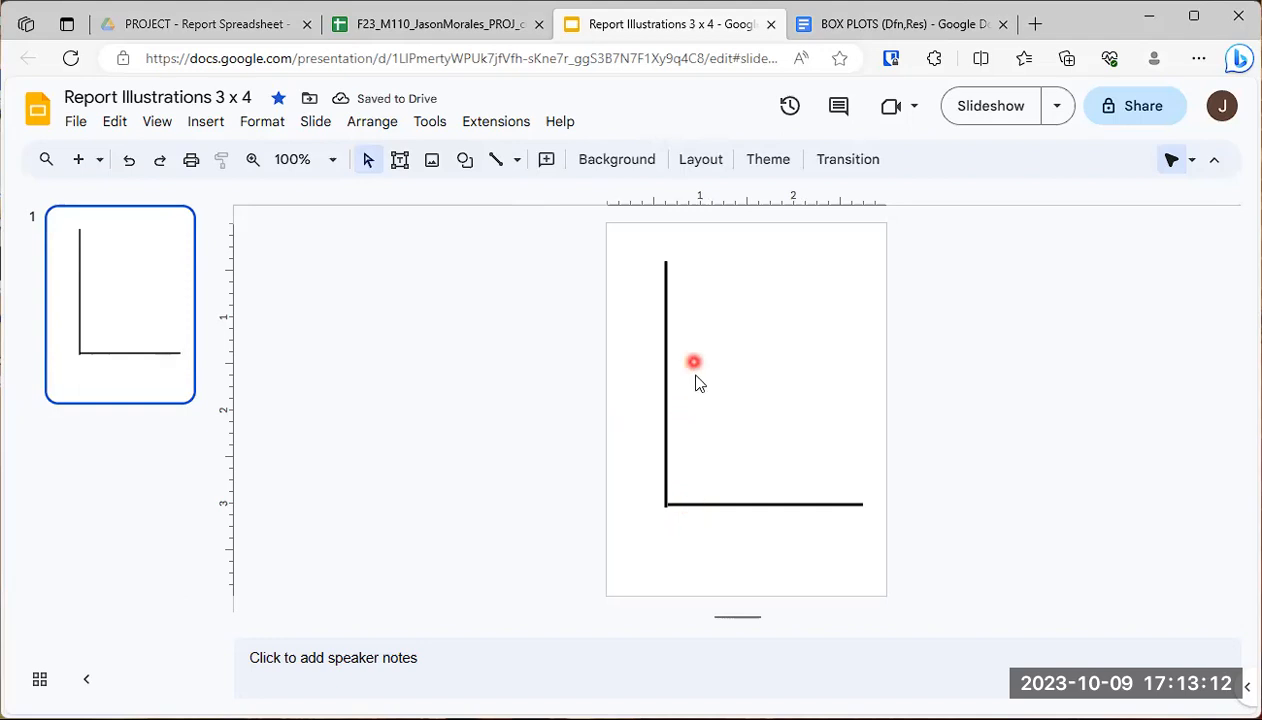
Move the horizontal line slightly down so it meets the vertical line's bottom end in a clean corner.
left_click(724, 505)
left_click_drag(724, 506, 726, 515)
left_click(733, 564)
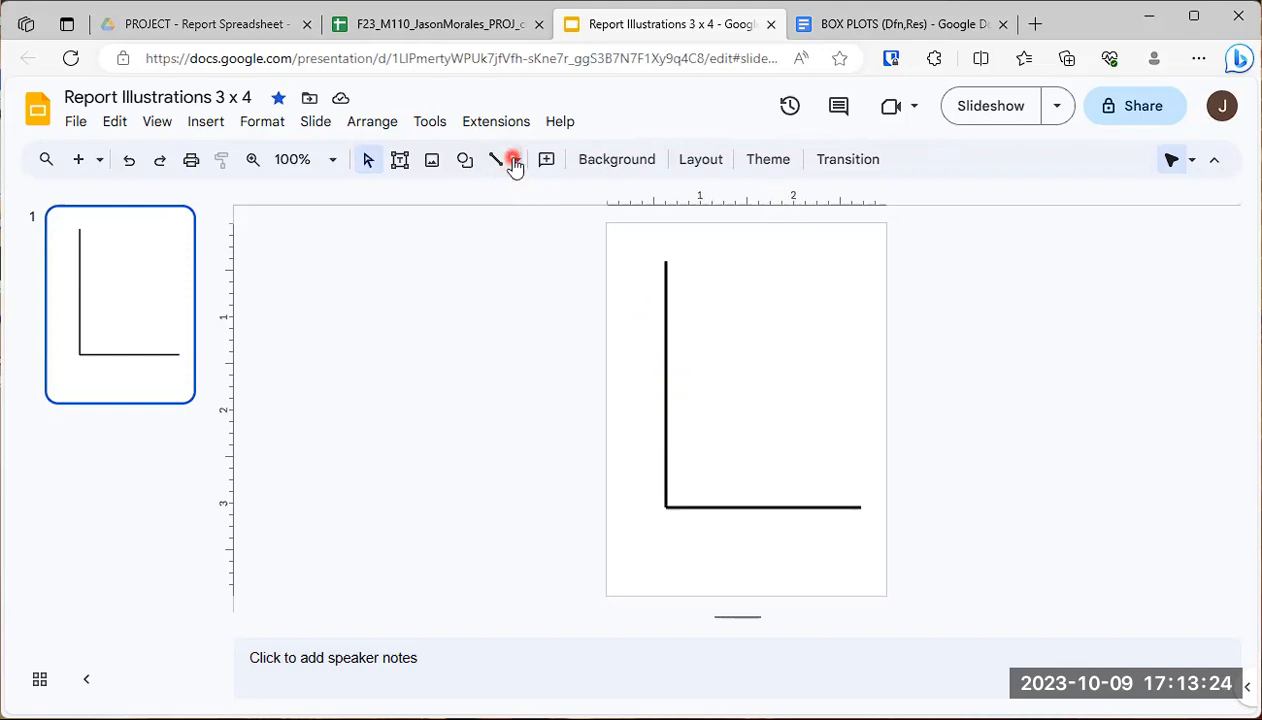
Draw a short horizontal tick mark about 0.15 inch long to the right of the vertical line's upper end.
left_click(517, 162)
left_click(533, 196)
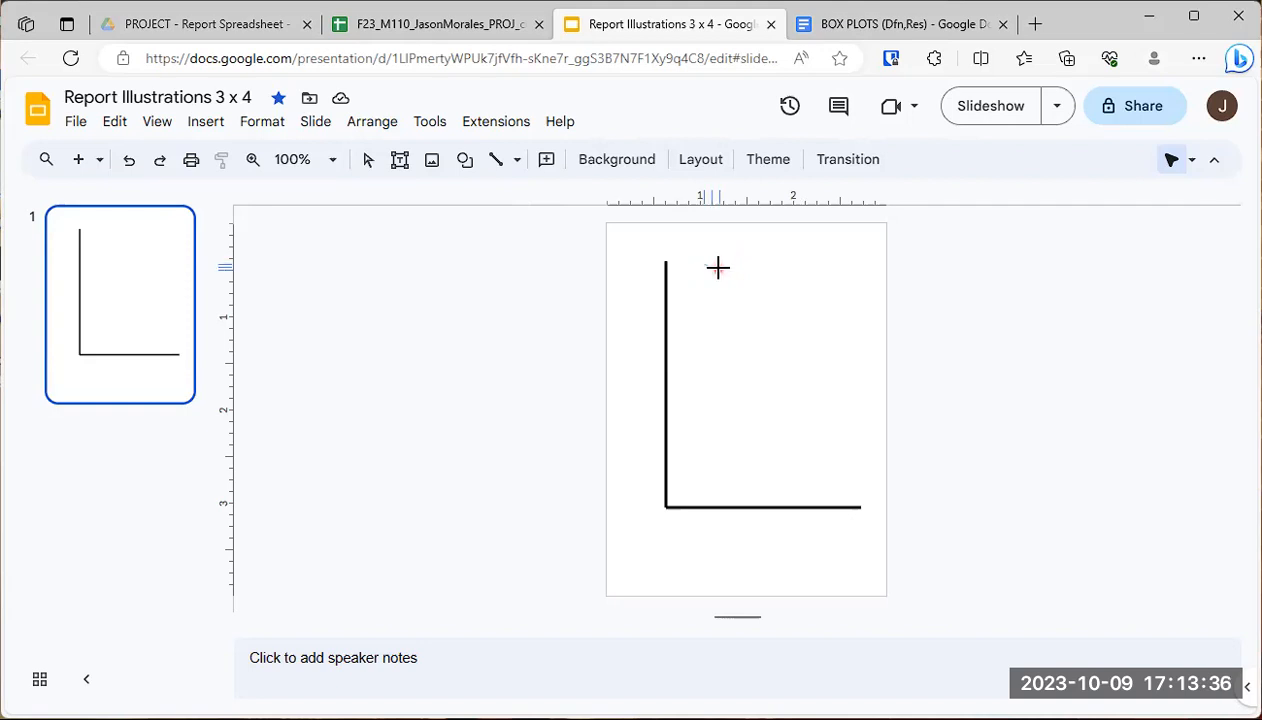
left_click_drag(717, 282, 718, 264)
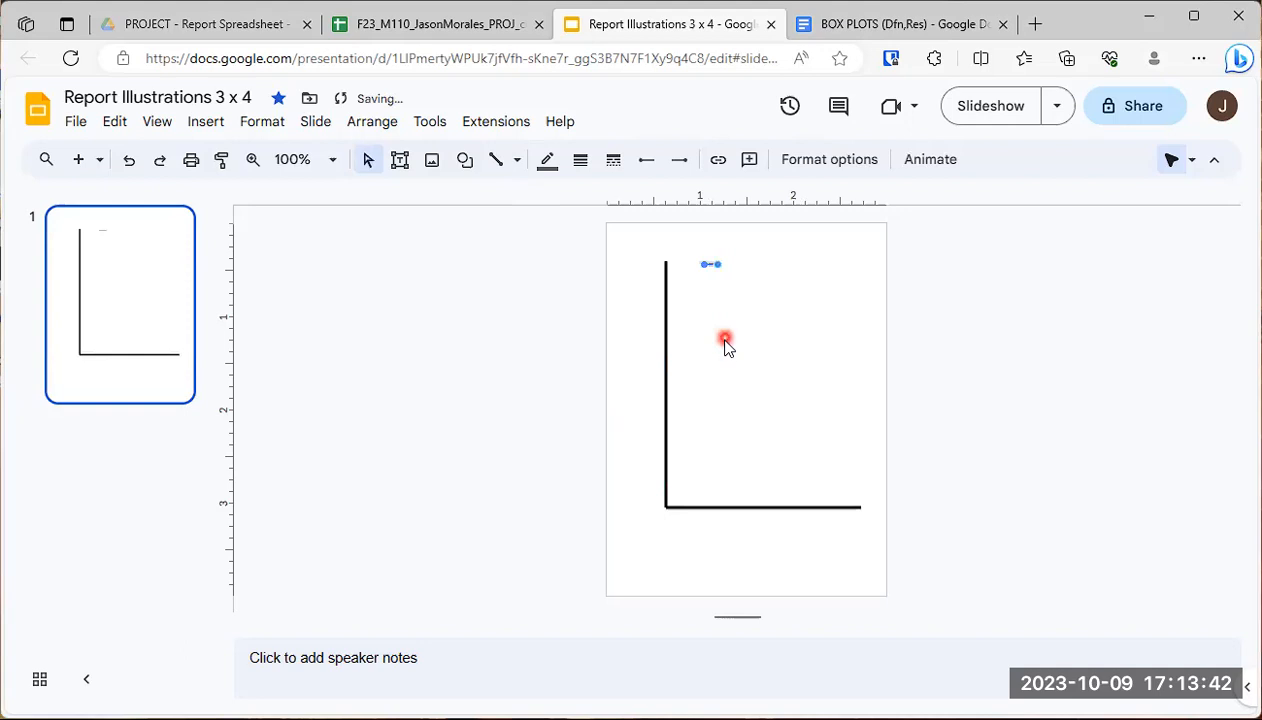
Format the short tick mark with a 3px weight and black color.
left_click(580, 160)
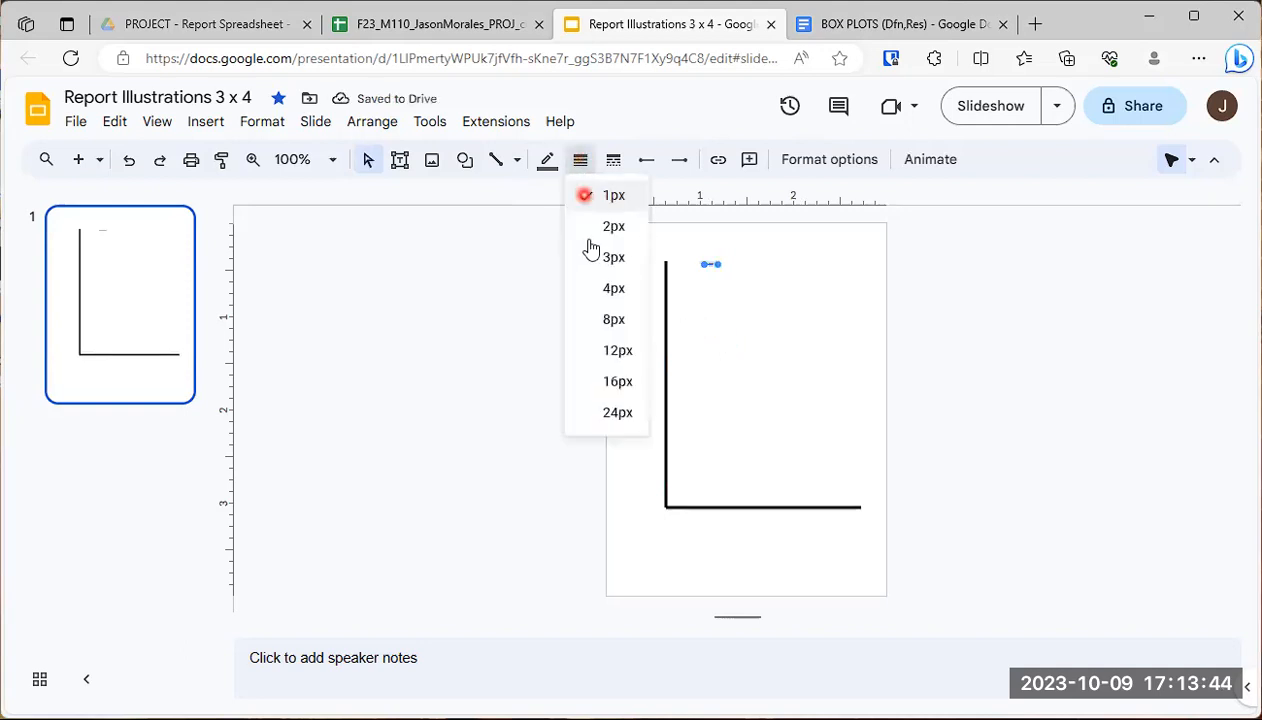
left_click(600, 262)
left_click(547, 160)
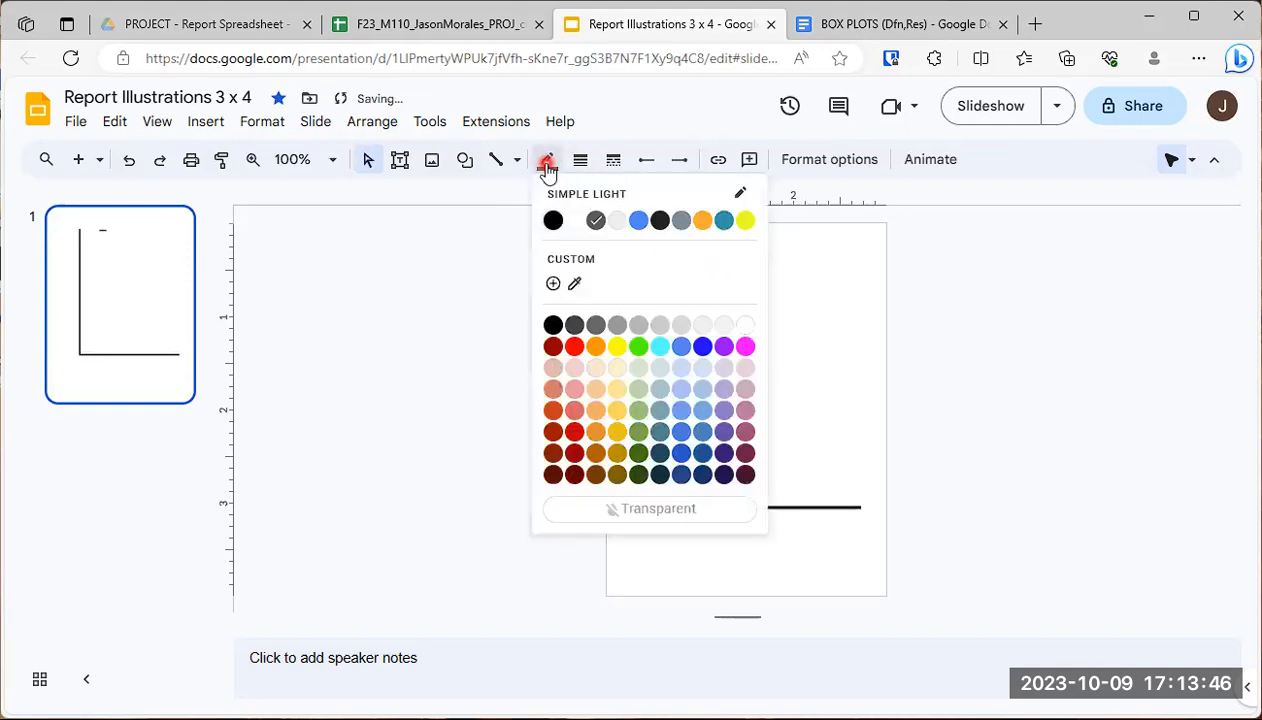
left_click(834, 287)
left_click(745, 405)
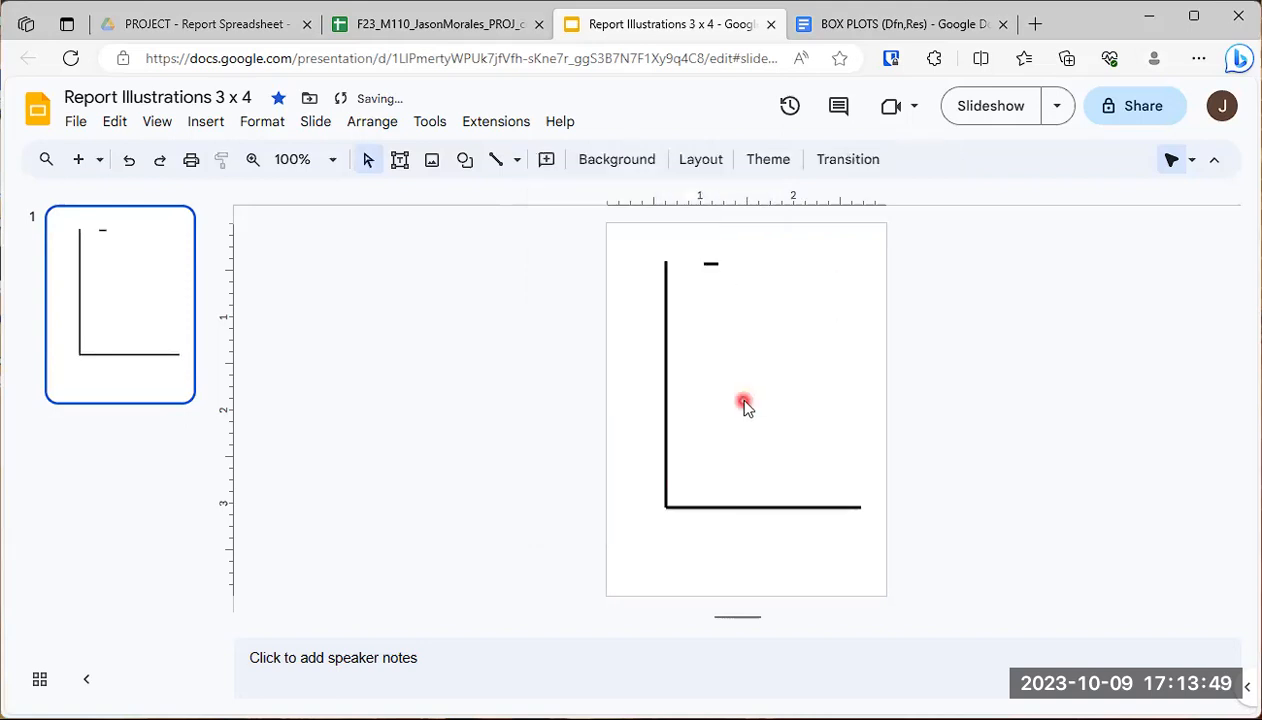
Copy the short tick mark and paste nine duplicates of it onto the slide.
left_click(711, 262)
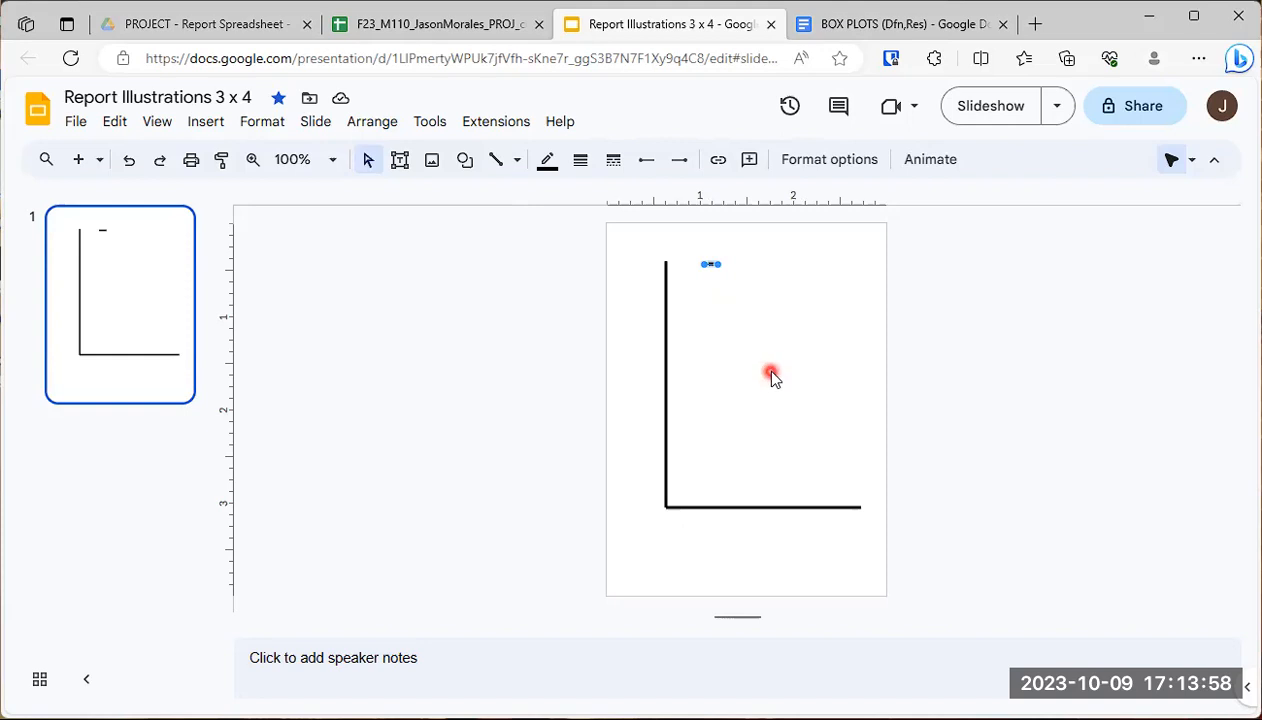
key("ctrl+v")
key("ctrl+v")
key("ctrl+v")
key("ctrl+v")
key("ctrl+v")
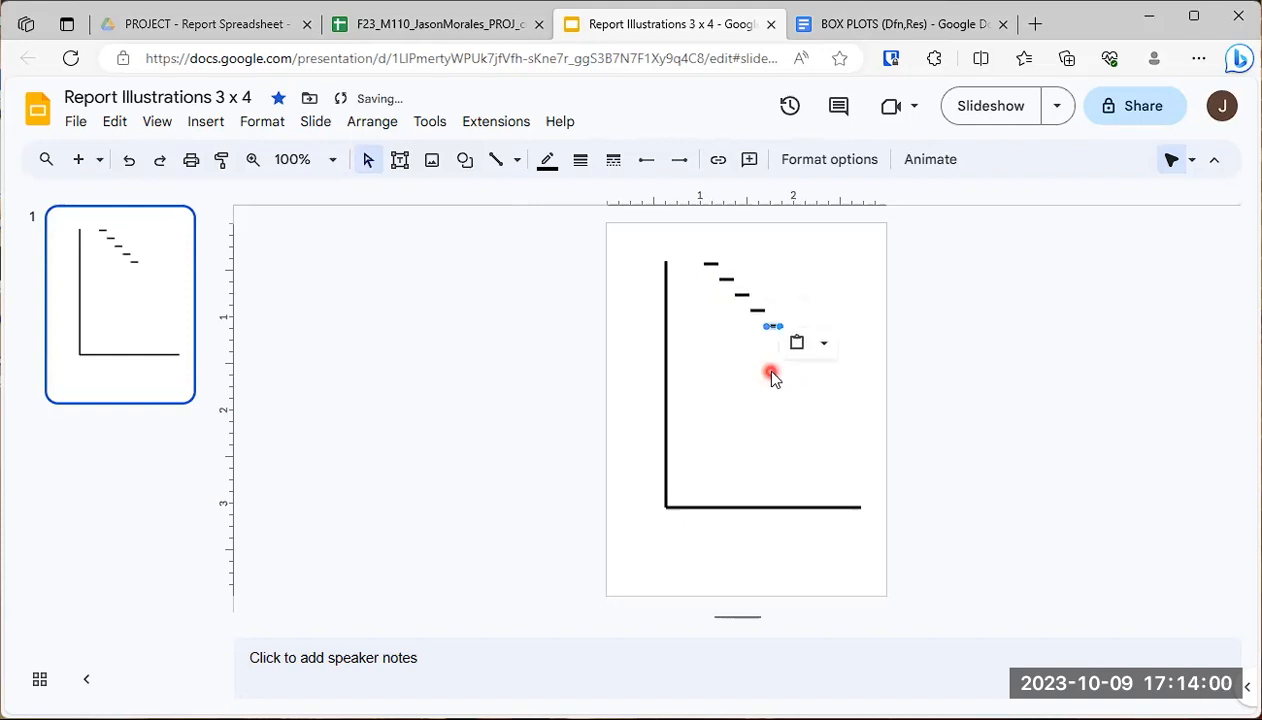
key("ctrl+v")
key("ctrl+v")
key("ctrl+v")
key("ctrl+v")
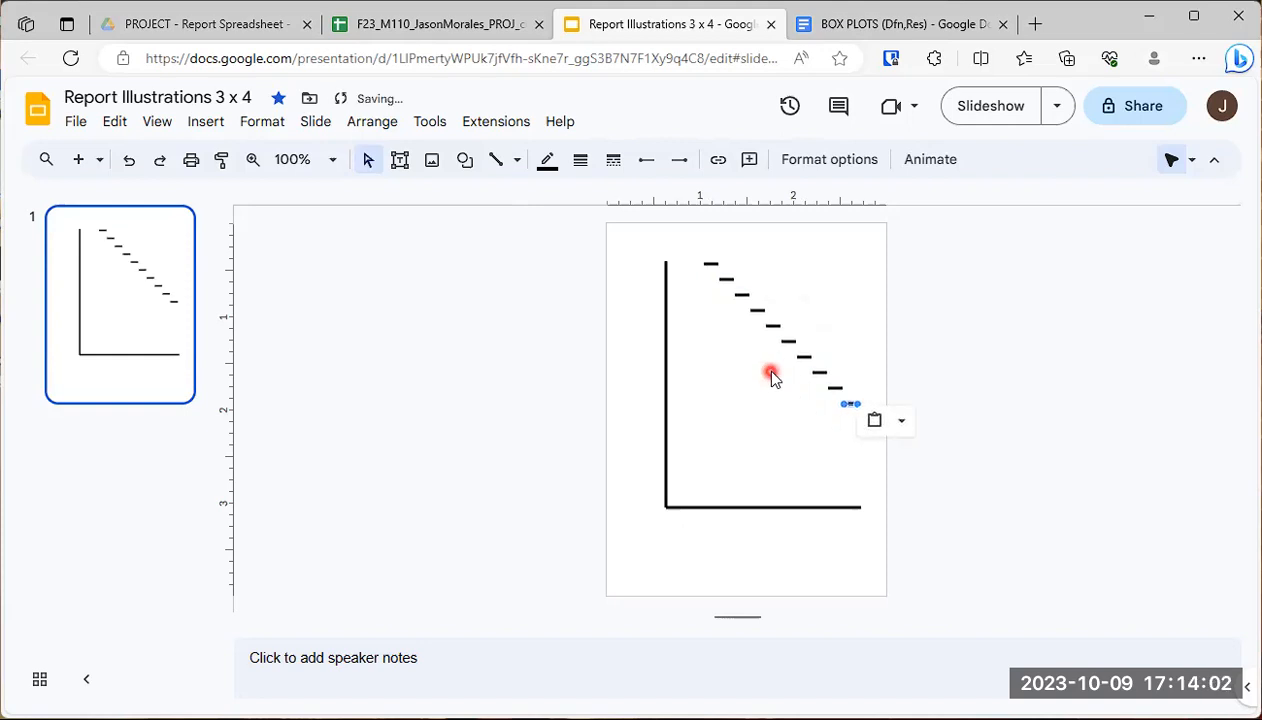
left_click(778, 440)
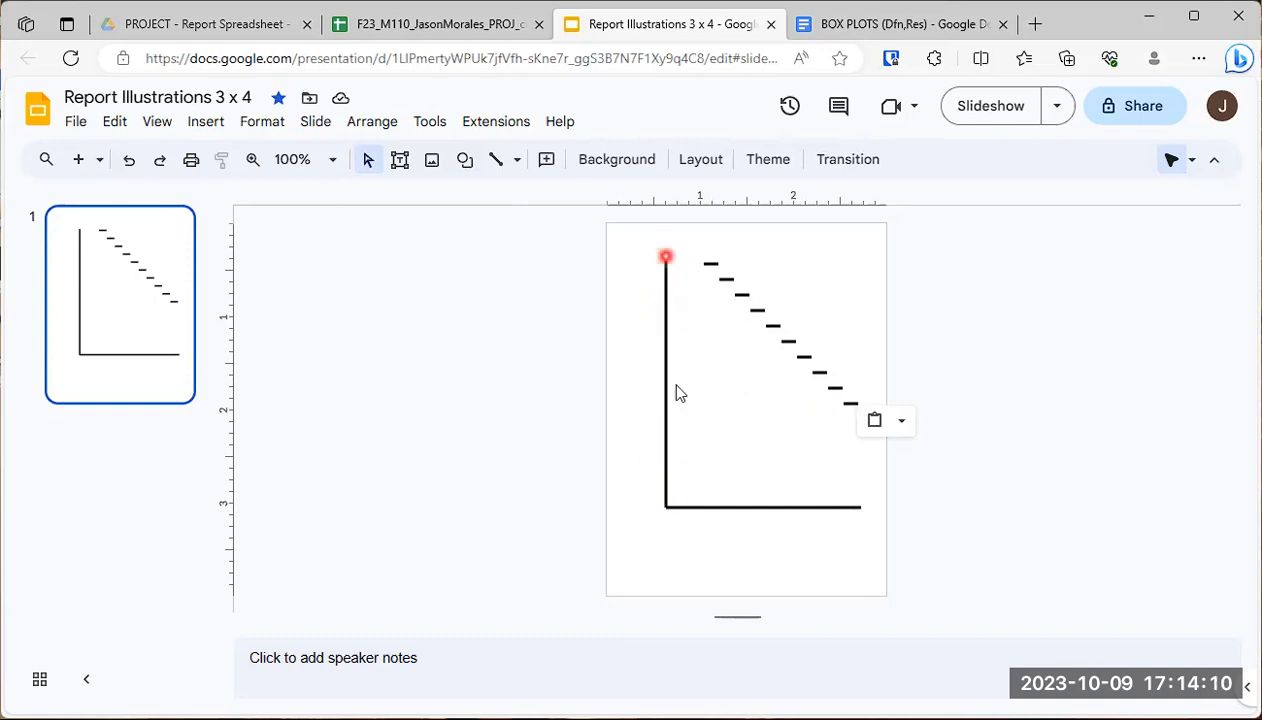
Select the lowest of the pasted tick marks.
left_click(844, 401)
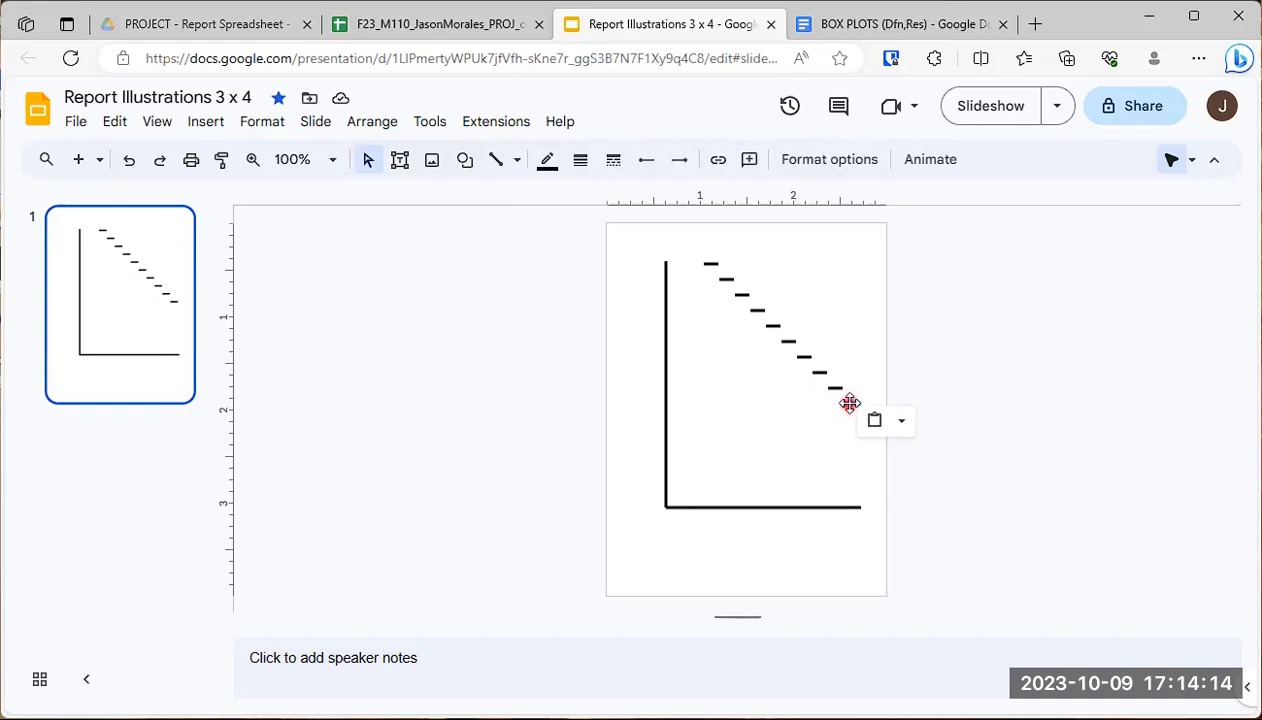